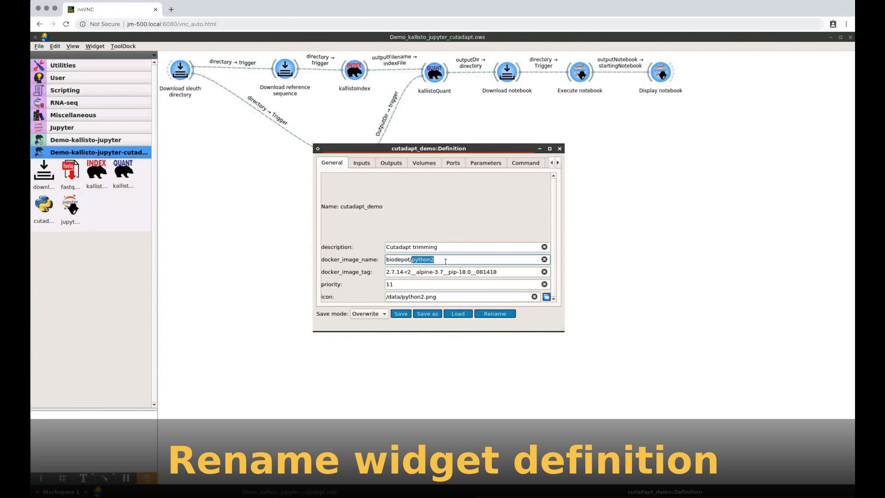
# Step: Set the cutadapt_demo widget's Docker image name to biodepot/cutadapt-demo and its image tag to 1.0
pyautogui.write('cutadapt-demo')
pyautogui.press('Tab')
pyautogui.write('1.0')
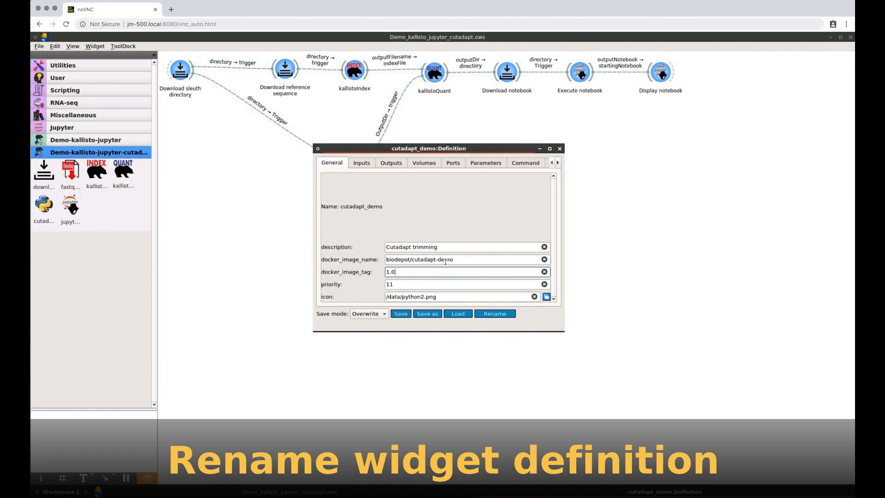
# Step: Add the Dockerfile from /data/tutorial to the cutadapt_demo widget's Docker settings
pyautogui.click(558, 163)
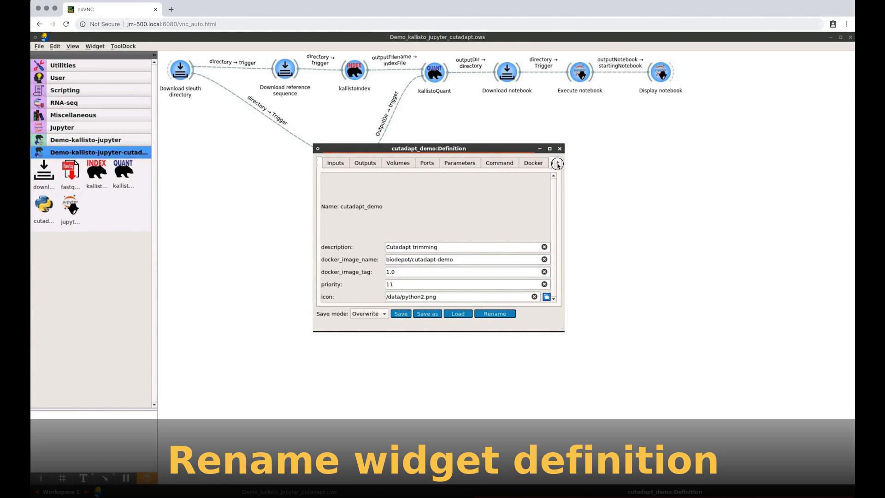
pyautogui.click(533, 164)
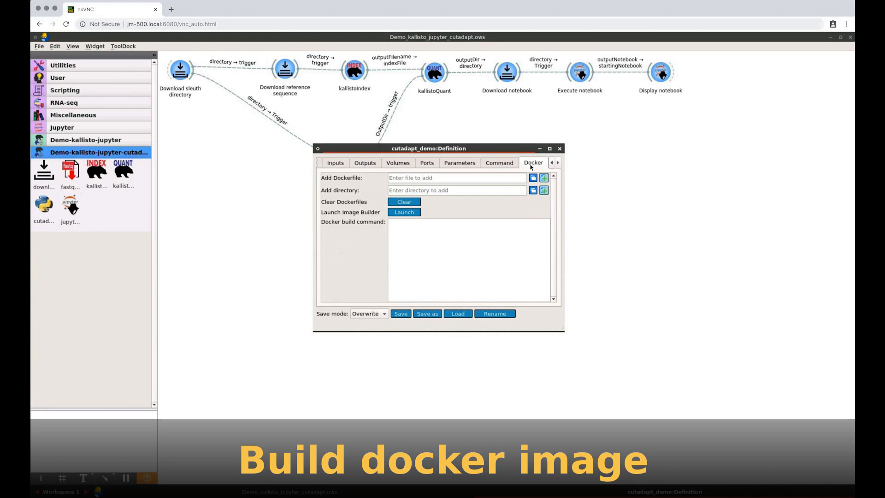
pyautogui.click(533, 179)
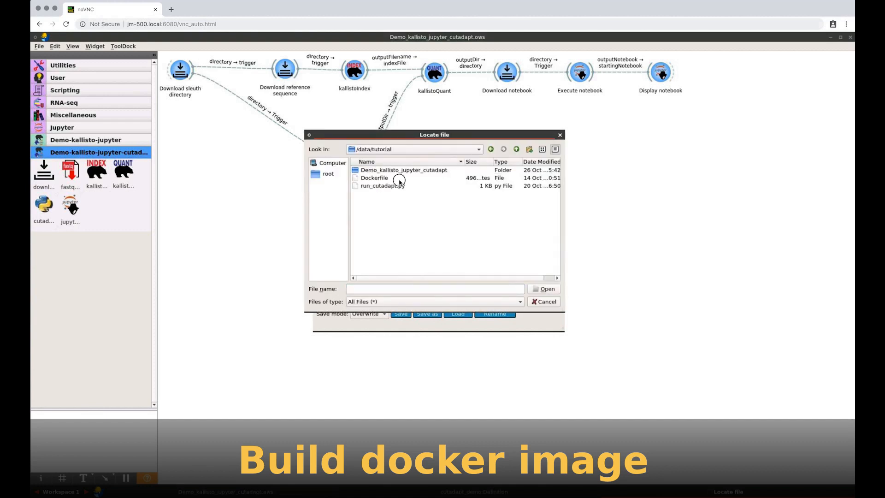
pyautogui.click(399, 179)
pyautogui.click(541, 290)
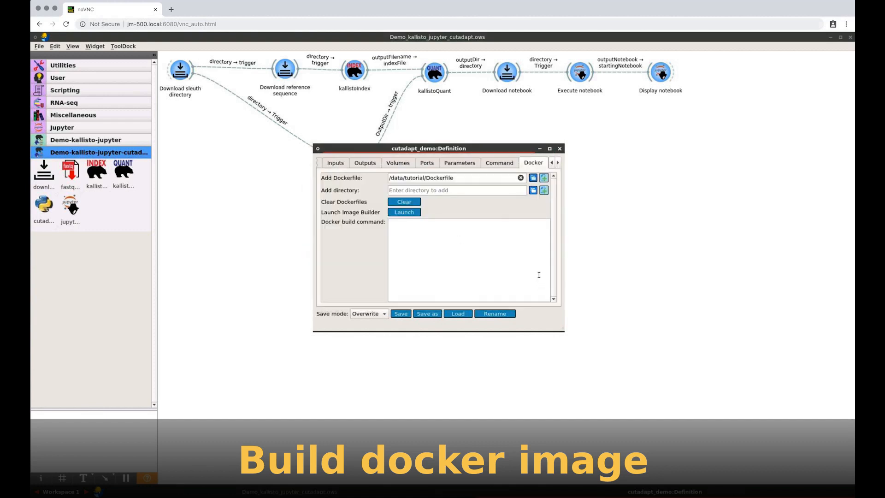
pyautogui.click(544, 178)
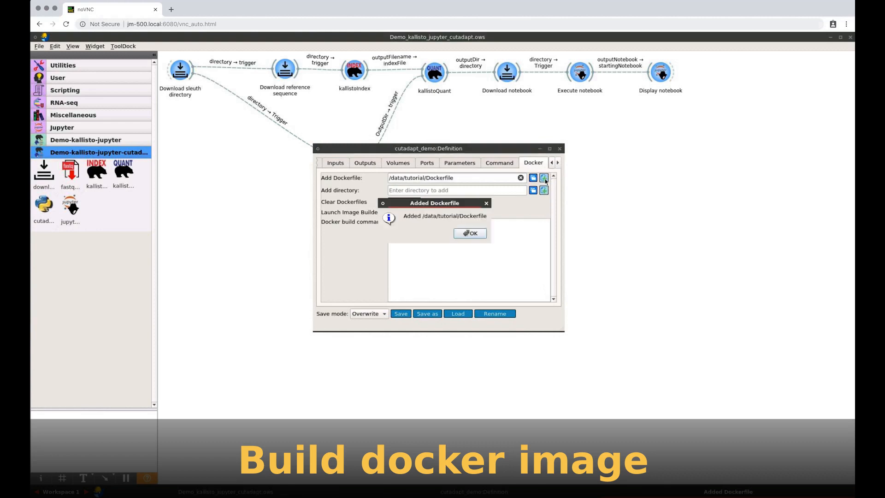
pyautogui.click(470, 234)
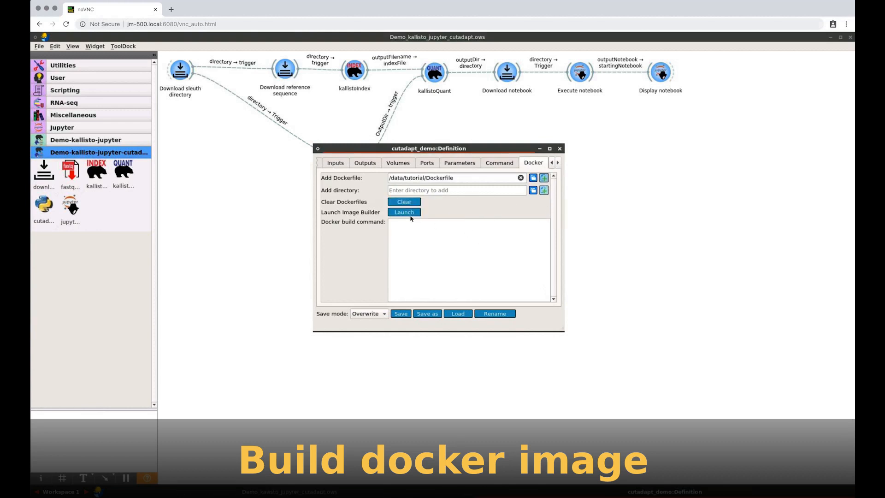
# Step: Launch the image builder, enlarge its window and load the widget's Dockerfile
pyautogui.click(408, 214)
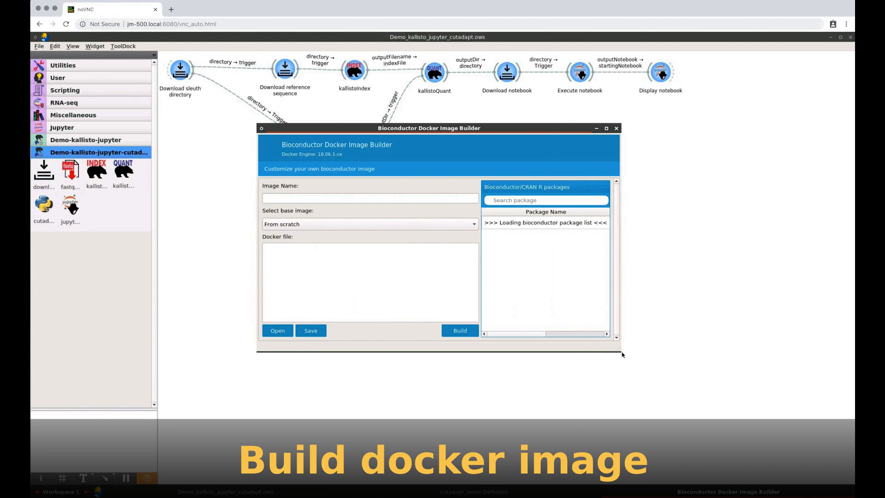
pyautogui.moveTo(620, 350); pyautogui.dragTo(633, 419)
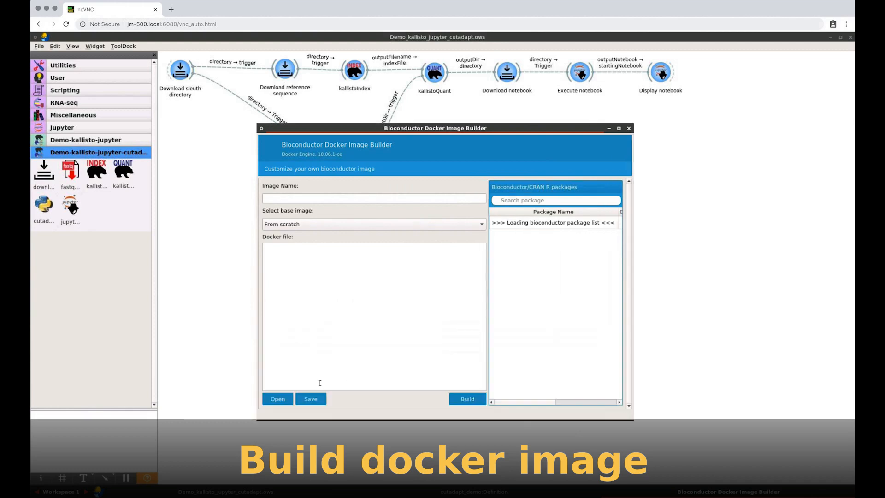
pyautogui.click(278, 399)
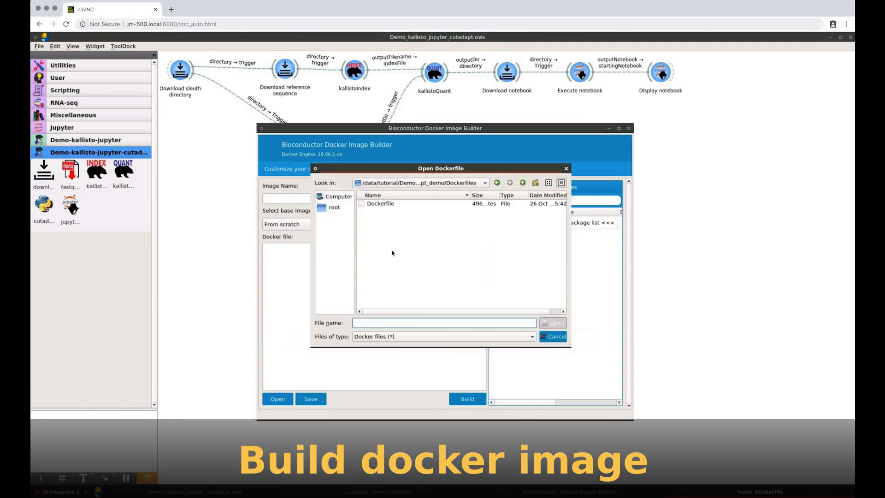
pyautogui.click(390, 204)
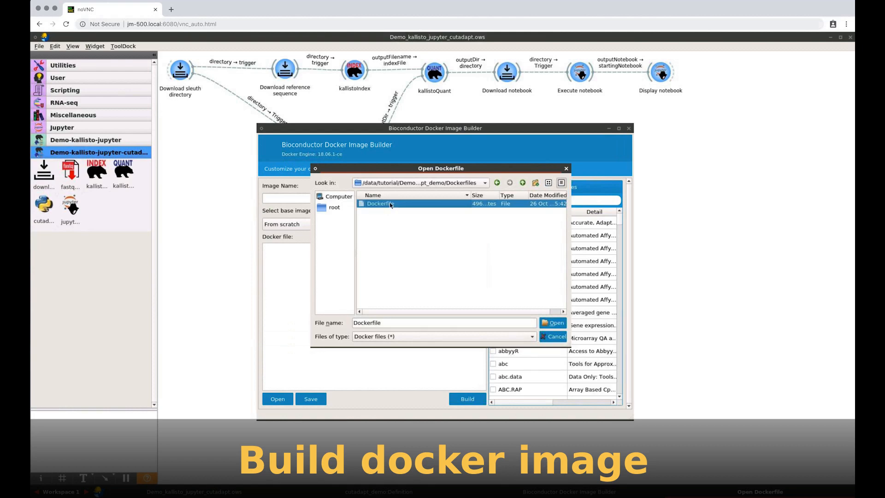
pyautogui.click(555, 326)
# Step: Build the Docker image under the name biodepot/cutadapt-demo:1.0 and close the image builder
pyautogui.click(362, 198)
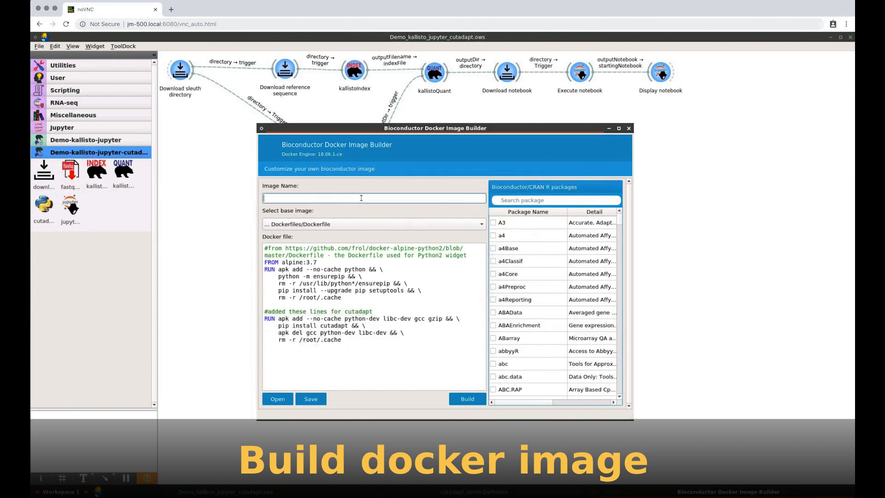
pyautogui.write('biodepot/cutadapt-demo:1.0')
pyautogui.click(482, 403)
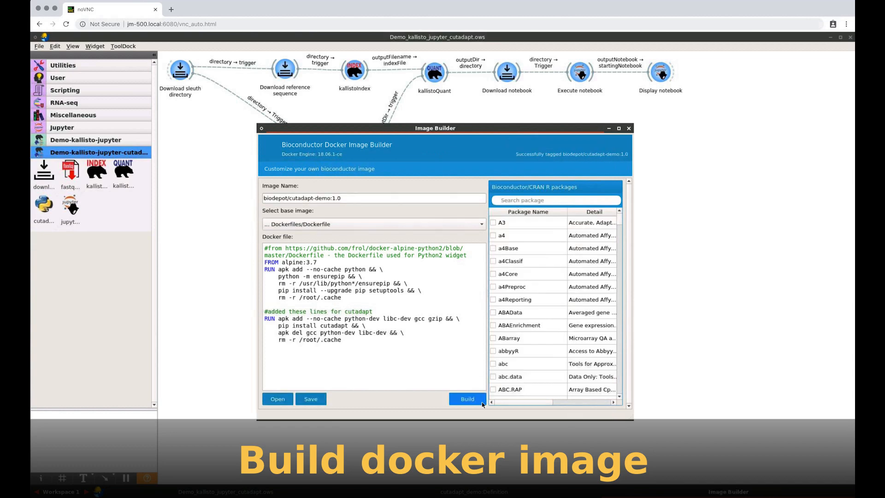
pyautogui.click(629, 129)
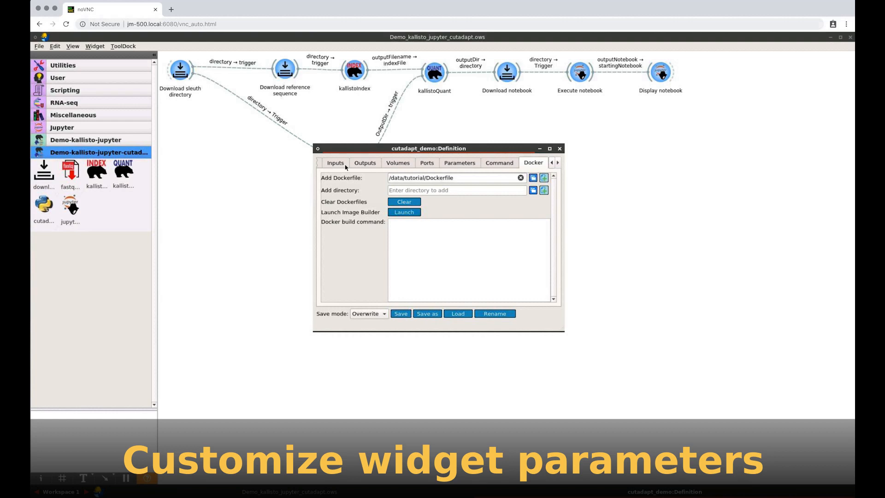
# Step: Add an input named outputDir of type str to the widget definition
pyautogui.click(340, 165)
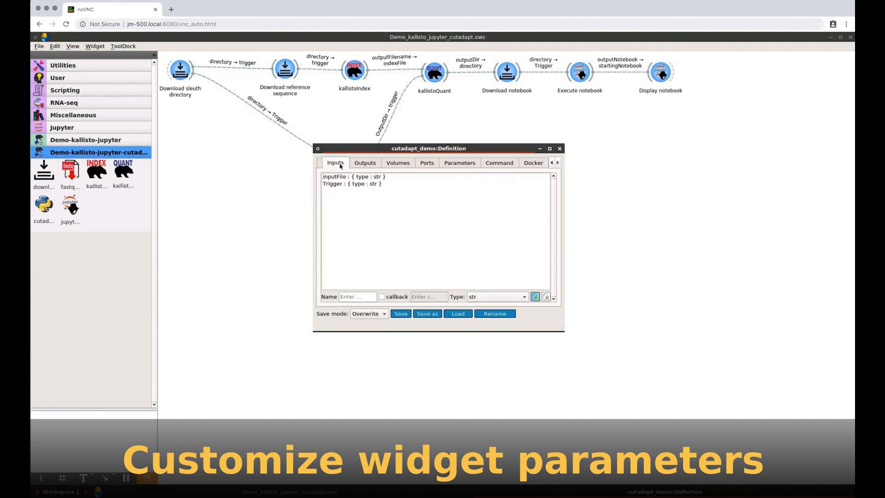
pyautogui.click(363, 296)
pyautogui.write('outputDirr')
pyautogui.click(534, 296)
# Step: Add an outputDir parameter of type str with the flag -d and the label "fastq directory"
pyautogui.click(461, 163)
pyautogui.click(360, 285)
pyautogui.write('outputDir')
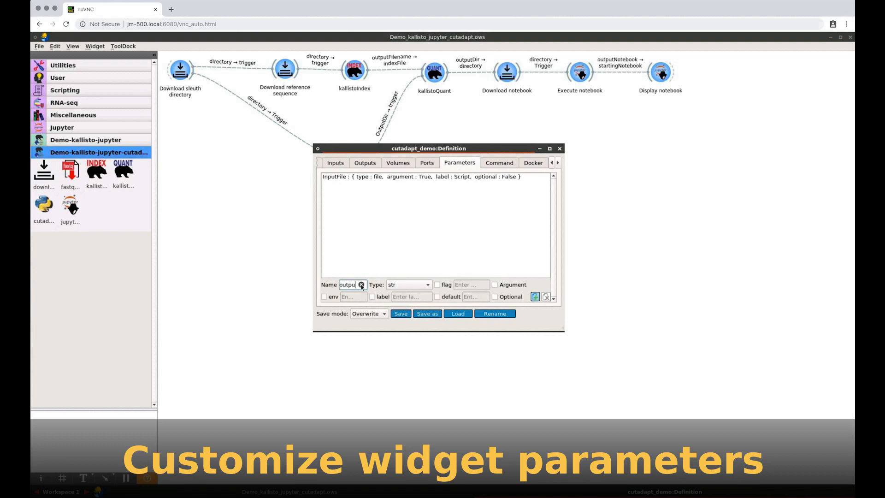
pyautogui.click(438, 285)
pyautogui.click(462, 285)
pyautogui.write('-d')
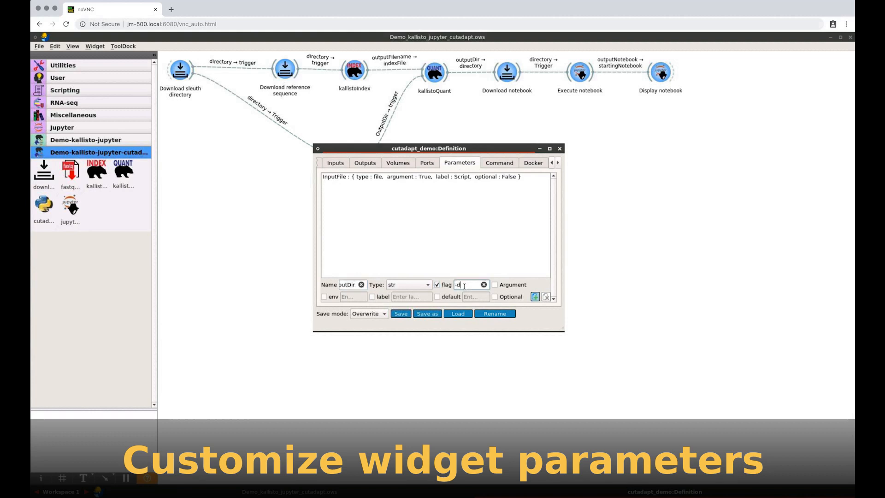
pyautogui.click(372, 296)
pyautogui.click(404, 297)
pyautogui.write('fastq')
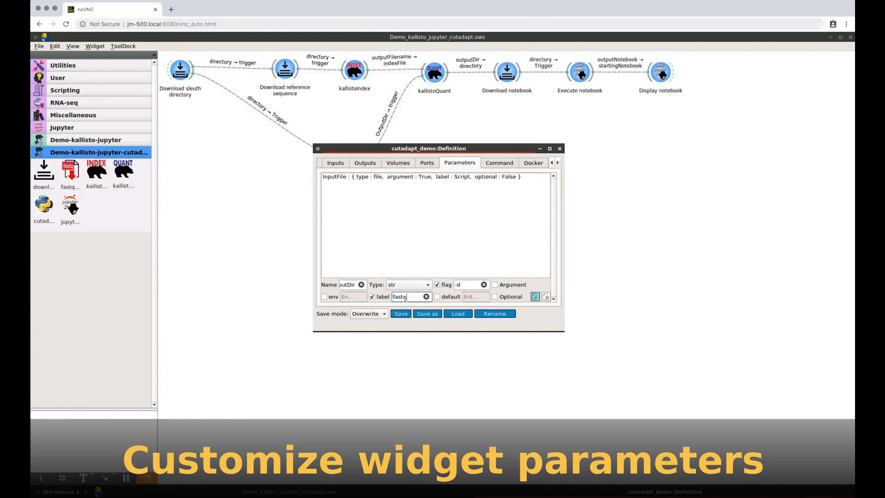
pyautogui.write(' directory')
pyautogui.click(535, 296)
# Step: Add a quality parameter of type str with flag -q, label "Minimum quality" and default value 10
pyautogui.click(357, 286)
pyautogui.write('quality')
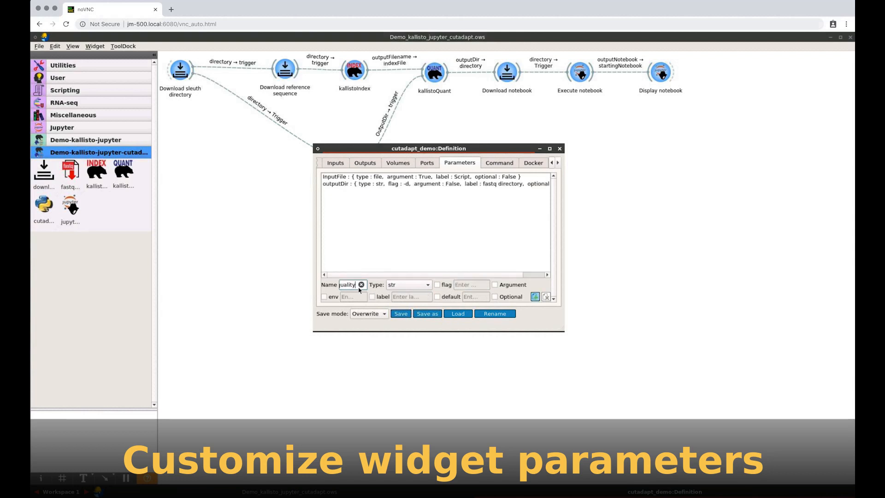
pyautogui.click(437, 285)
pyautogui.click(478, 286)
pyautogui.write('-q')
pyautogui.click(372, 296)
pyautogui.click(405, 297)
pyautogui.write('Minimum quality')
pyautogui.click(437, 297)
pyautogui.click(475, 297)
pyautogui.write('10')
pyautogui.click(535, 297)
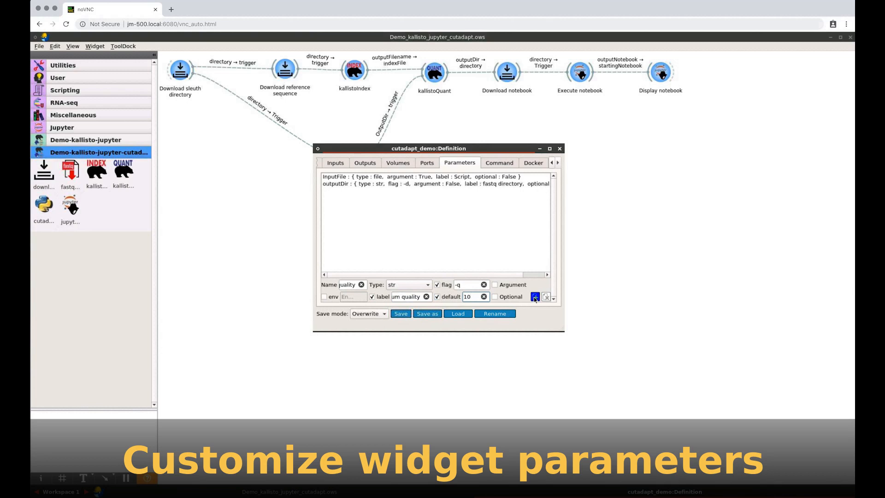
# Step: Add a minLength parameter of type str with flag -m and label "Minimum read length"
pyautogui.click(353, 284)
pyautogui.write('Leng')
pyautogui.write('th')
pyautogui.click(437, 284)
pyautogui.click(468, 285)
pyautogui.write('-m')
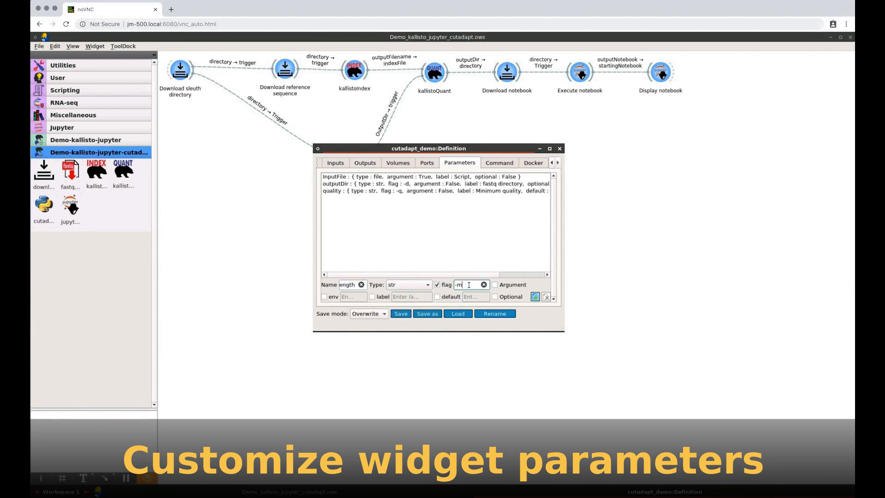
pyautogui.click(372, 296)
pyautogui.click(422, 297)
pyautogui.write('Mi')
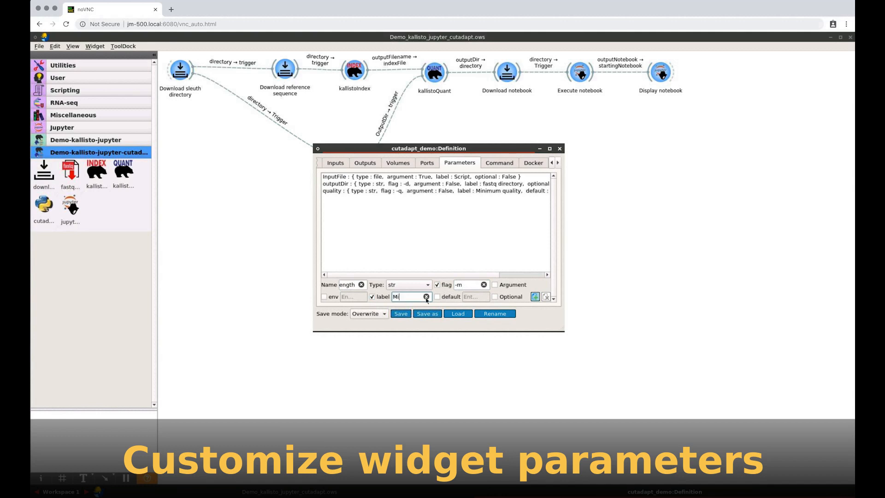
pyautogui.write('nimum read length')
pyautogui.click(534, 297)
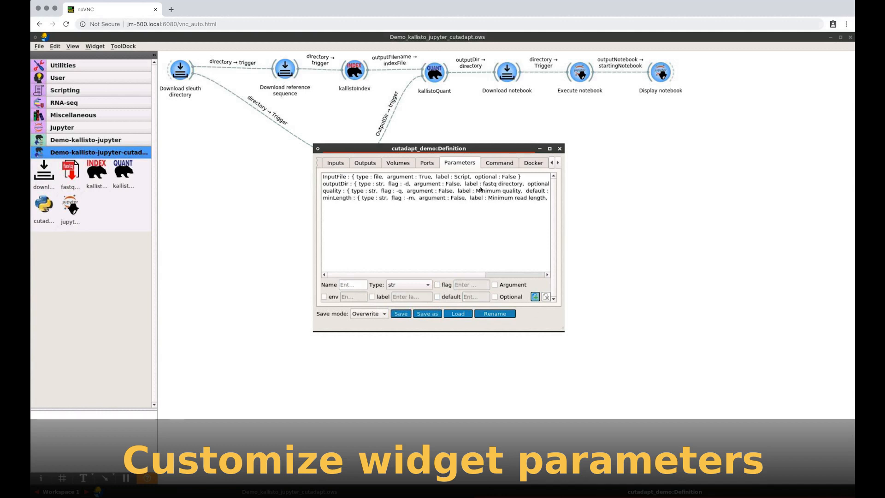
# Step: Change the InputFile parameter from an argument to an empty flag and apply the change
pyautogui.click(477, 177)
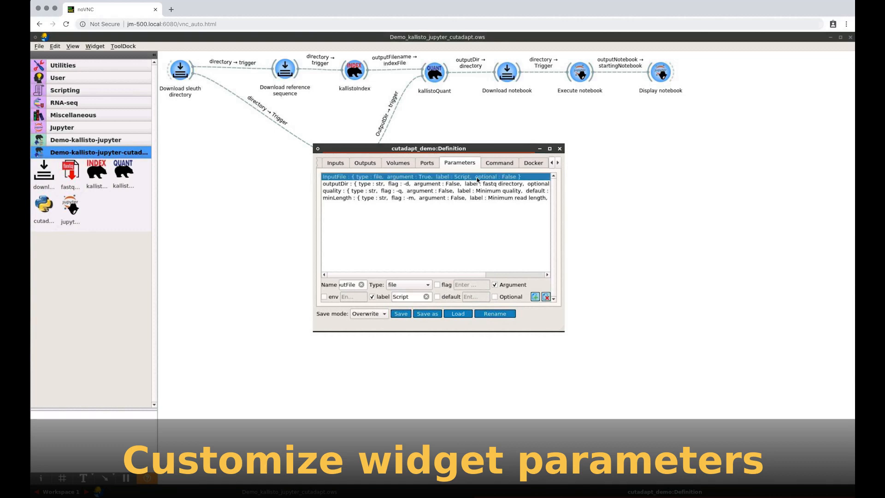
pyautogui.click(497, 285)
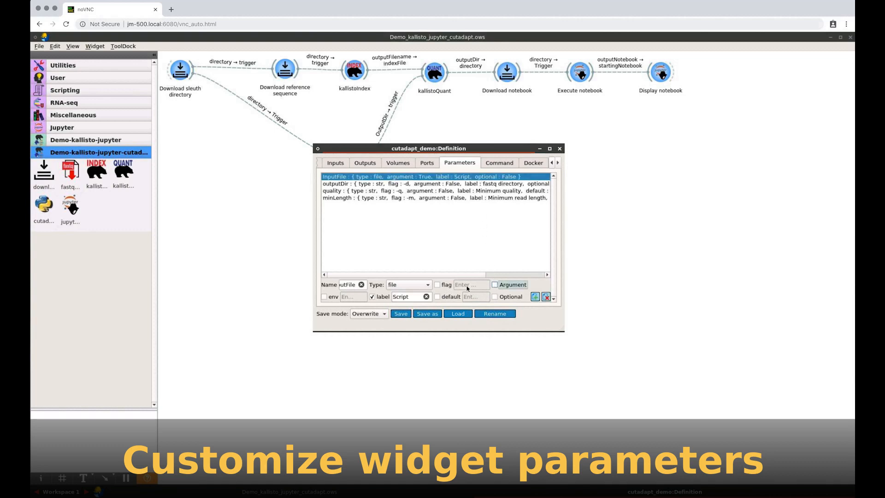
pyautogui.click(438, 285)
pyautogui.click(473, 286)
pyautogui.click(534, 299)
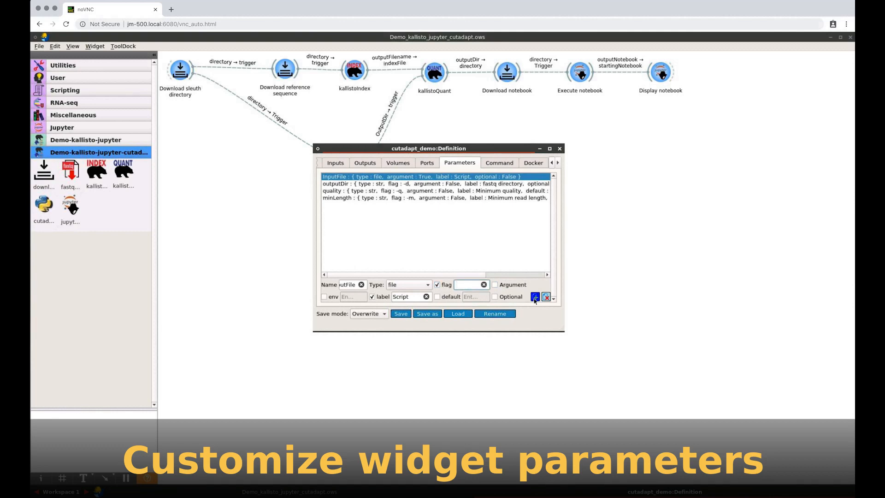
pyautogui.click(534, 298)
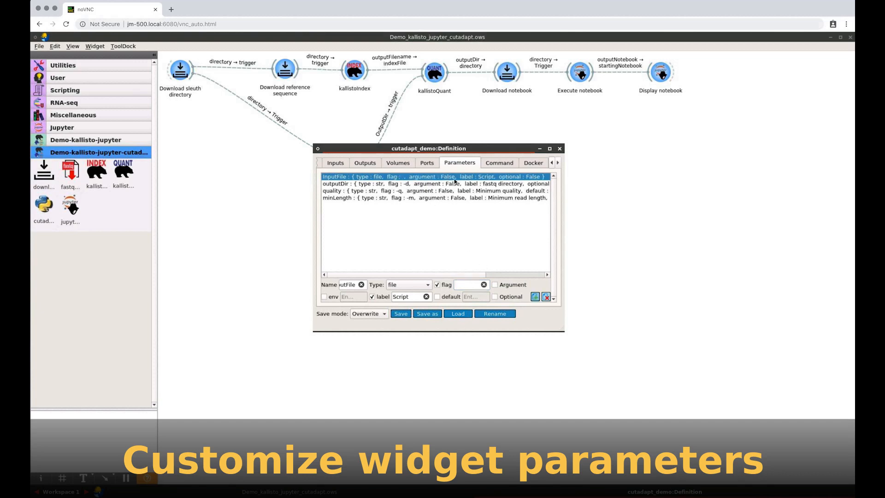
# Step: Review the widget definition's general settings, inputs, outputs, volumes, ports and parameters
pyautogui.click(551, 163)
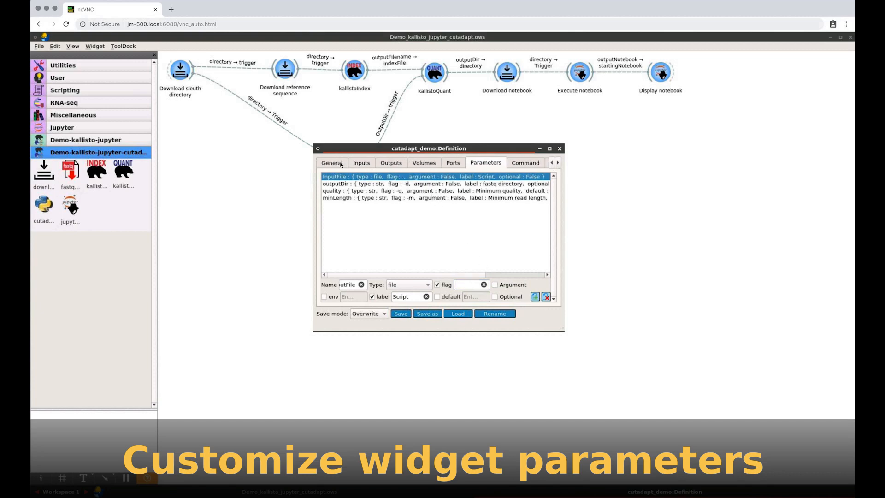
pyautogui.click(341, 164)
pyautogui.click(361, 163)
pyautogui.click(389, 163)
pyautogui.click(424, 163)
pyautogui.click(461, 164)
pyautogui.click(488, 164)
pyautogui.click(331, 162)
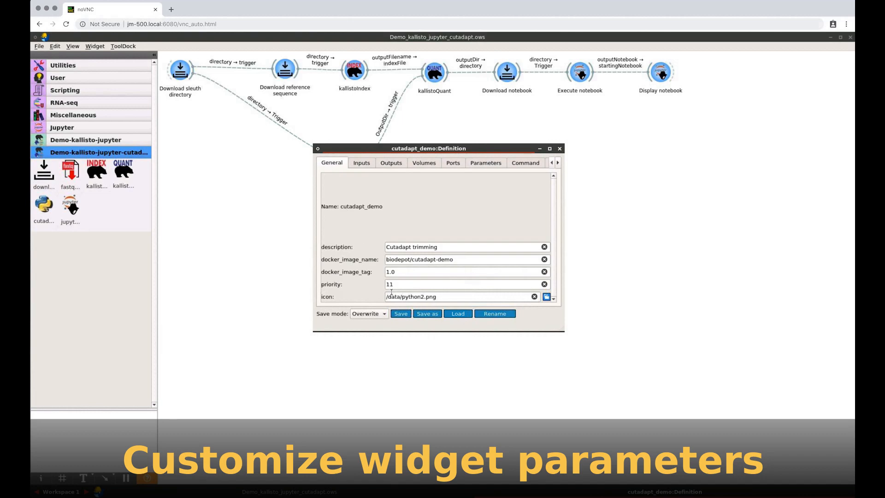
# Step: Save the cutadapt_demo widget definition in Overwrite mode
pyautogui.click(400, 316)
pyautogui.click(477, 237)
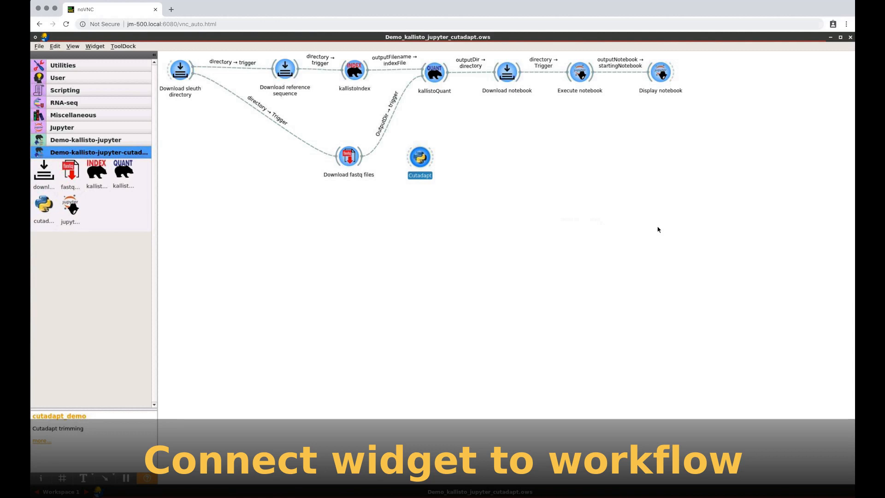
# Step: Remove the link from Download fastq files to kallistoQuant, and link the fastq widget's OutputDir to Cutadapt's outputDir instead
pyautogui.rightClick(381, 143)
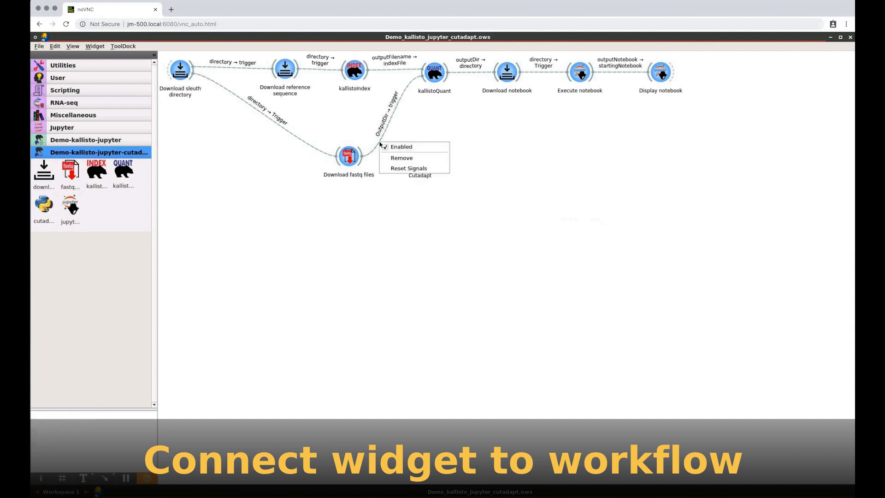
pyautogui.click(390, 158)
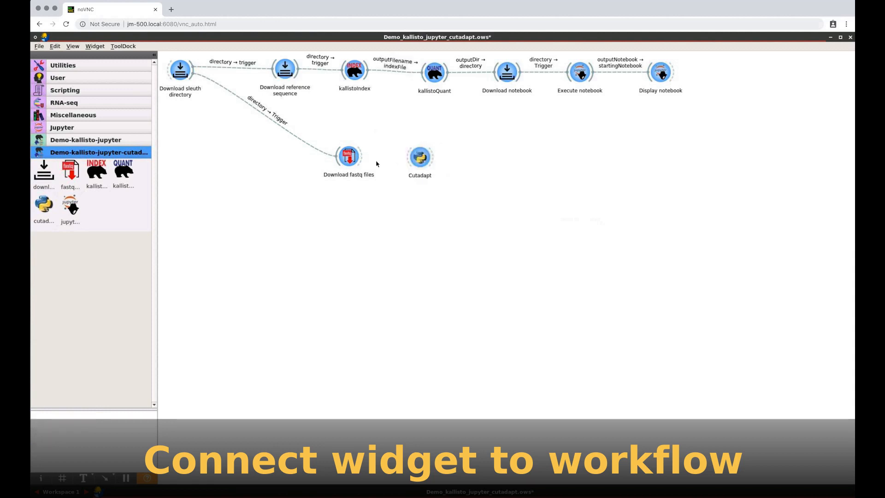
pyautogui.moveTo(362, 156); pyautogui.dragTo(409, 161)
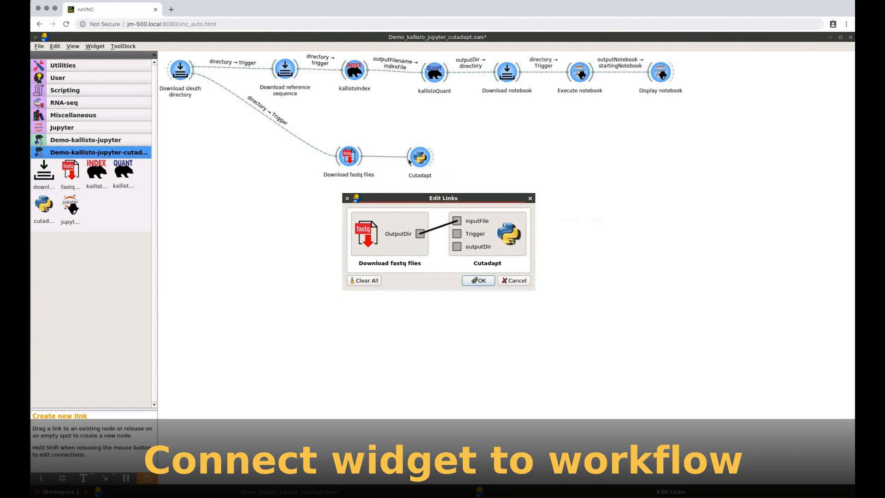
pyautogui.click(369, 281)
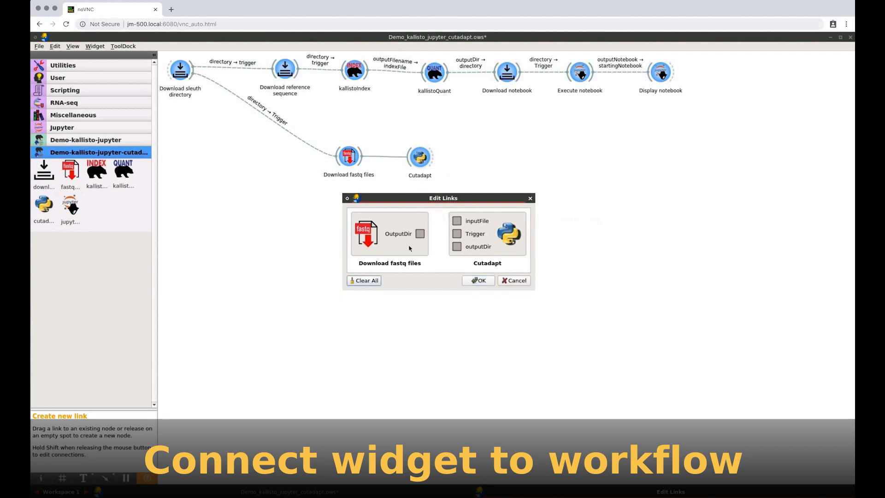
pyautogui.moveTo(420, 233); pyautogui.dragTo(455, 246)
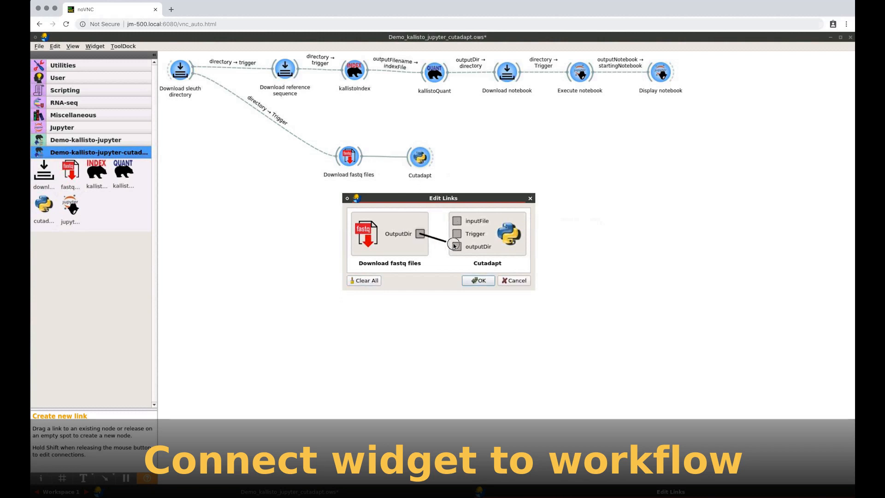
pyautogui.click(479, 280)
# Step: Shift Download fastq files and Cutadapt leftward on the canvas, and link Cutadapt's OutputDir to kallistoQuant's trigger input
pyautogui.moveTo(350, 156); pyautogui.dragTo(268, 148)
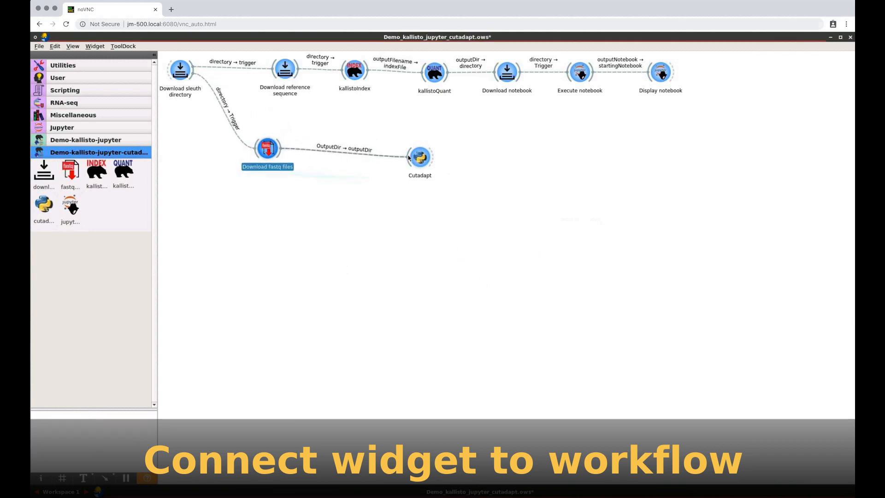
pyautogui.moveTo(422, 160); pyautogui.dragTo(363, 152)
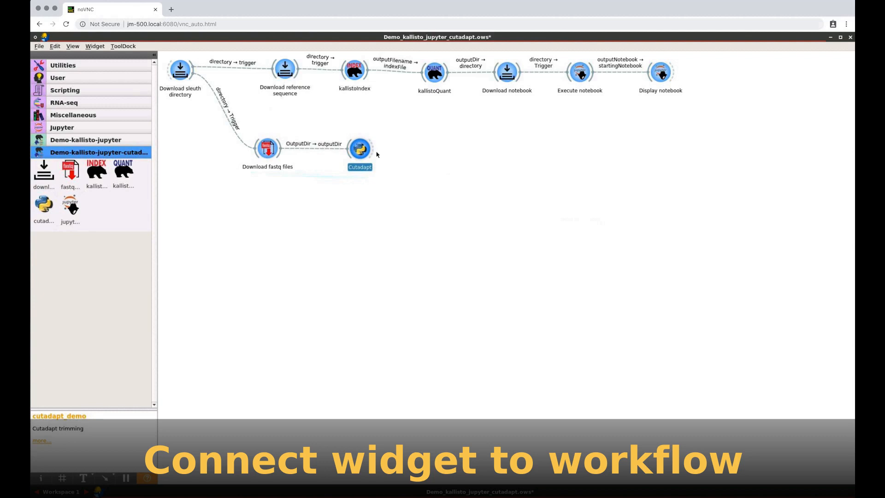
pyautogui.moveTo(375, 149); pyautogui.dragTo(423, 79)
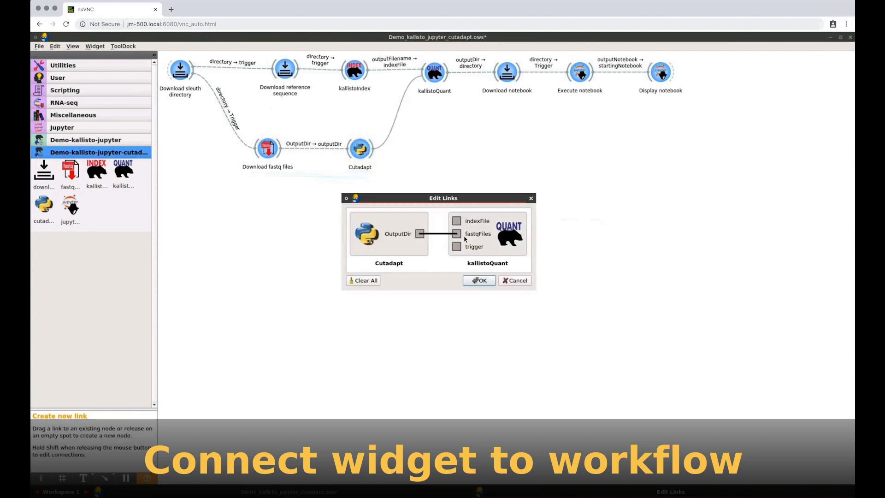
pyautogui.click(377, 279)
pyautogui.moveTo(420, 234); pyautogui.dragTo(457, 248)
pyautogui.click(480, 280)
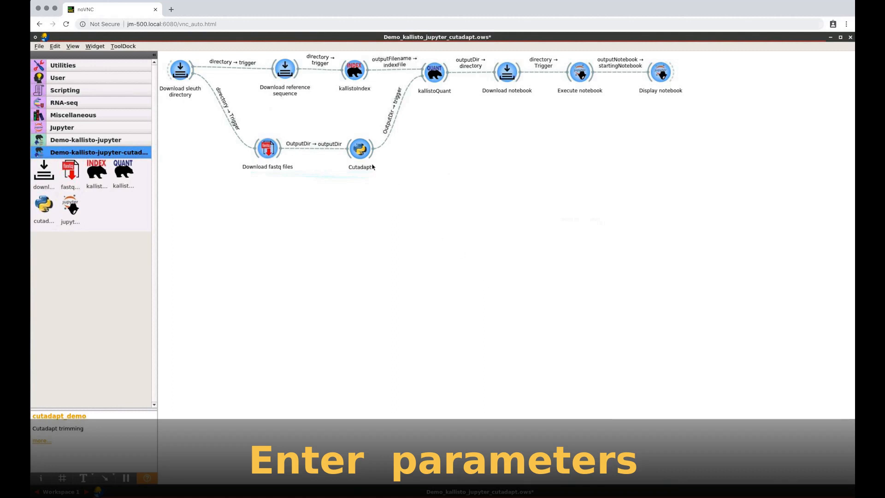
# Step: Configure Cutadapt with script /data/tutorial/run_cutadapt.py, minimum quality 10, minimum read length 50, and Triggered run mode on outputDir
pyautogui.doubleClick(363, 151)
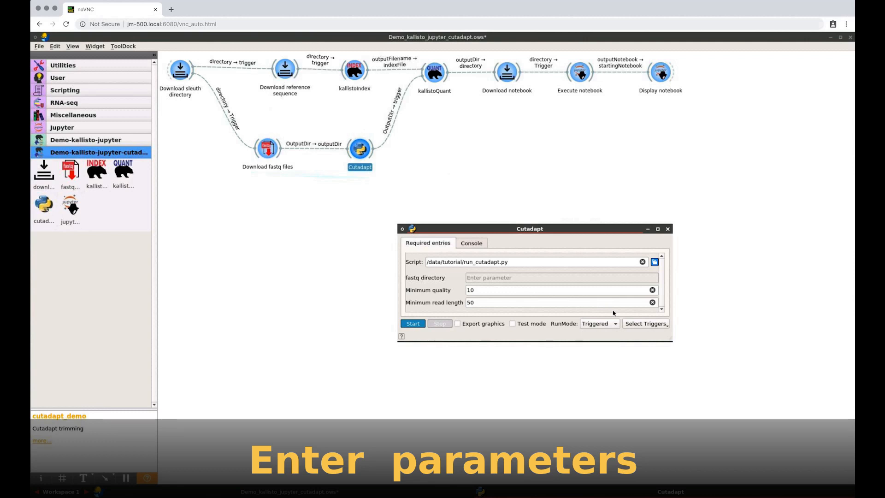
pyautogui.click(652, 324)
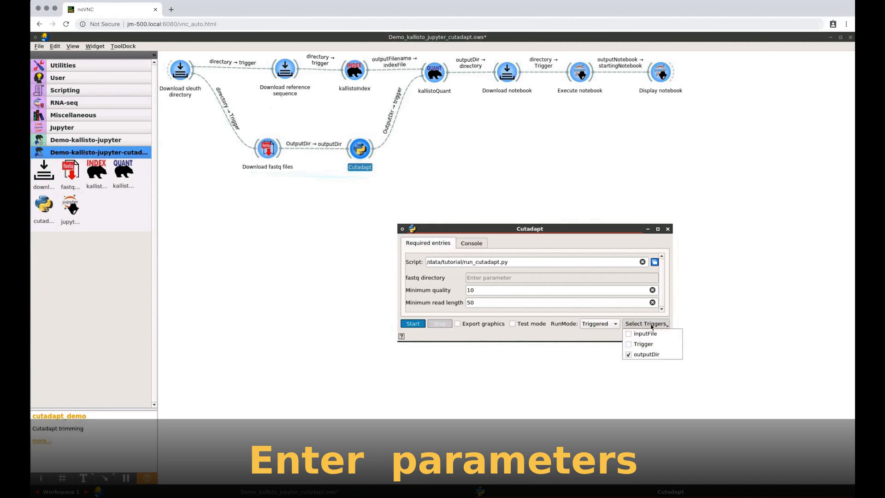
pyautogui.click(651, 324)
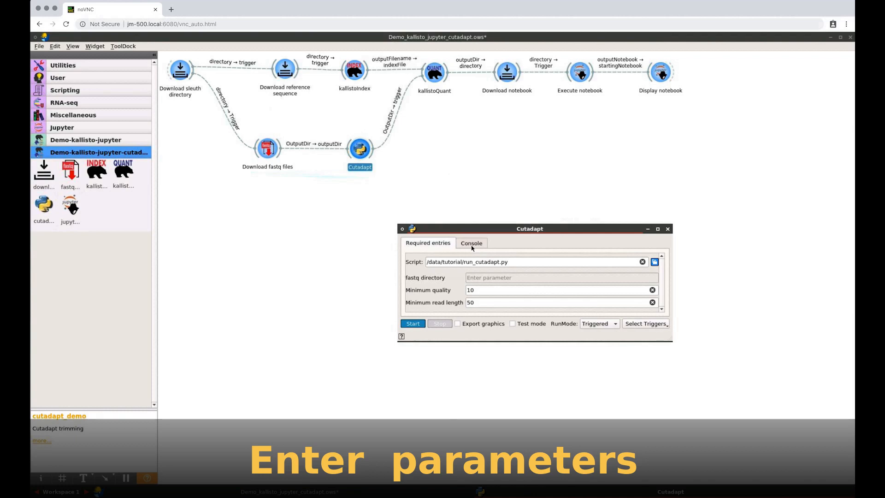
pyautogui.click(668, 229)
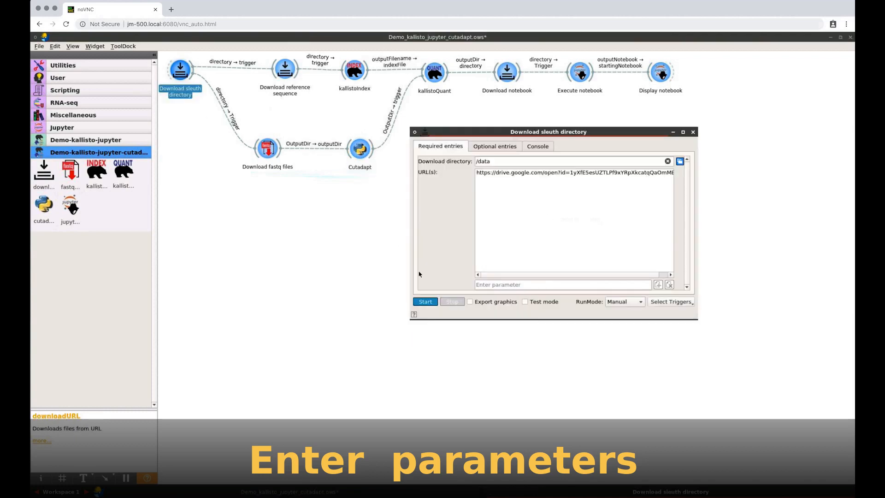
# Step: Run the workflow starting from the Download sleuth directory widget, and check Cutadapt's console output
pyautogui.click(431, 301)
pyautogui.click(693, 132)
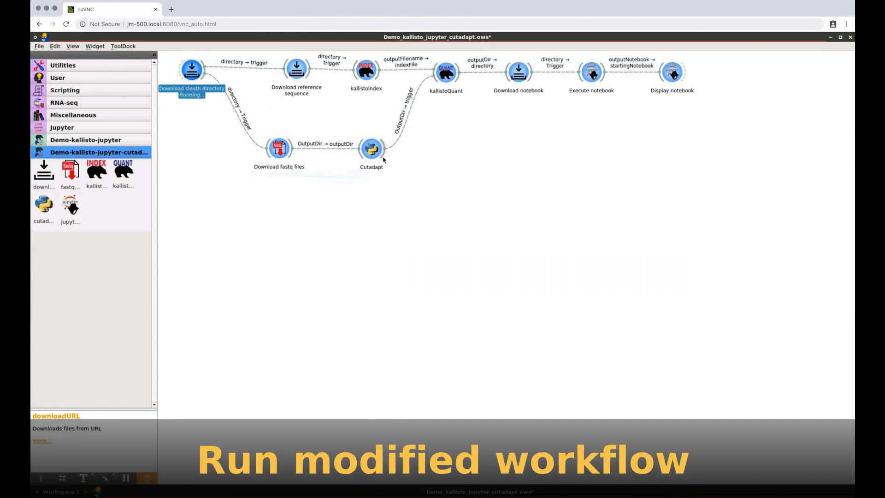
pyautogui.doubleClick(375, 151)
pyautogui.click(475, 245)
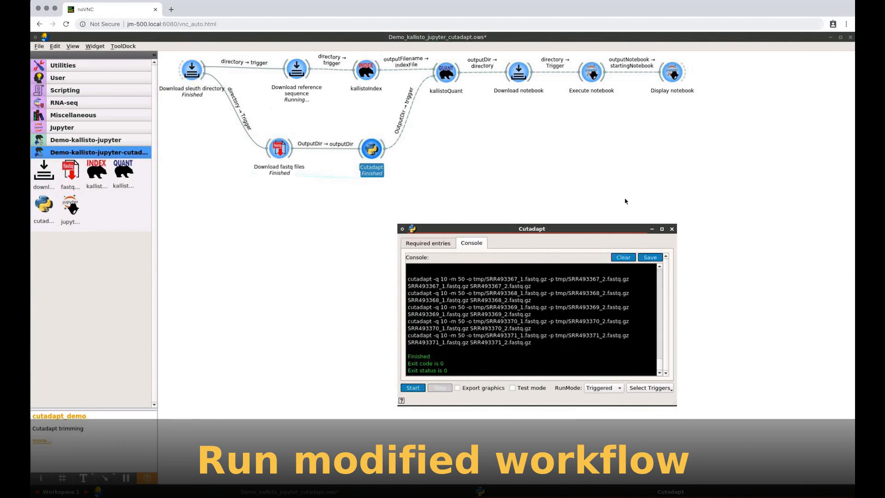
pyautogui.click(674, 230)
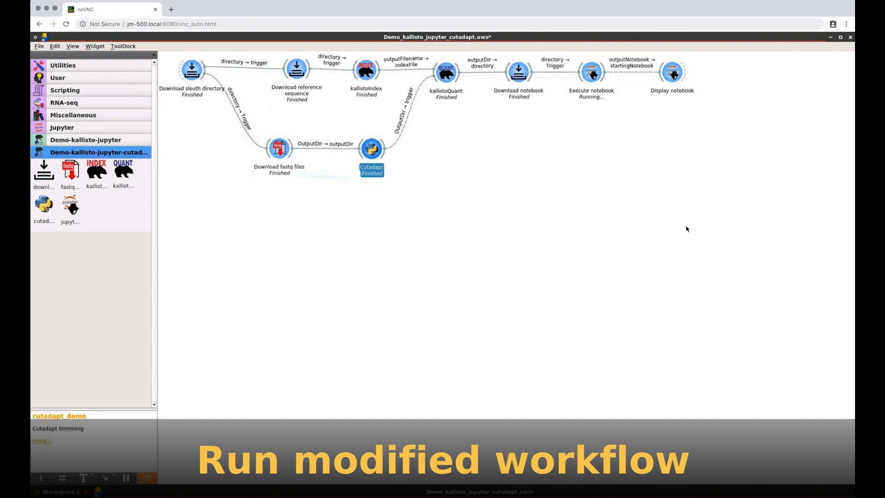
# Step: Examine the executed kallisto-sleuth notebook, including the table of significant genes and the expression box plot
pyautogui.scroll(-1, 705, 256)
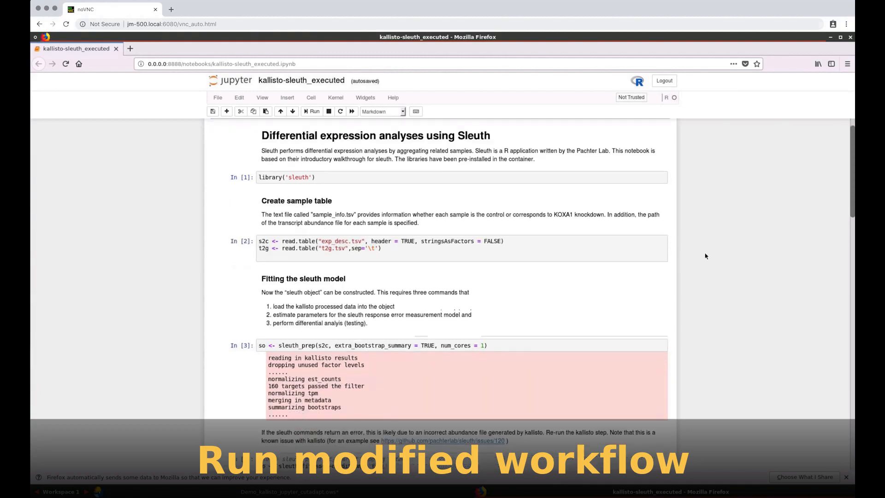
pyautogui.scroll(-20, 705, 256)
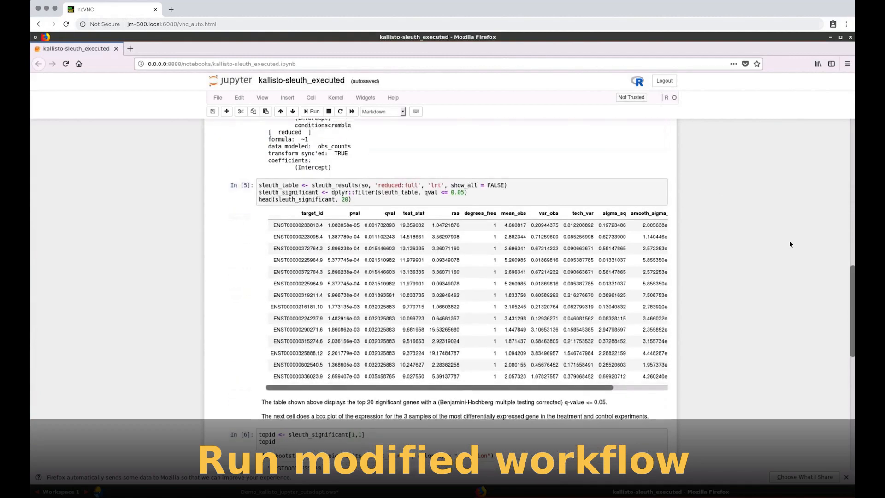
pyautogui.scroll(-15, 790, 244)
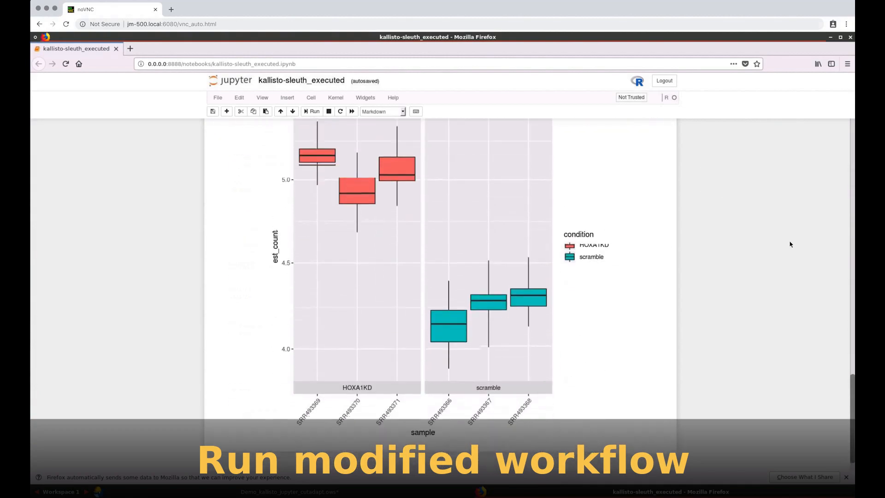
pyautogui.scroll(20, 790, 244)
pyautogui.scroll(3, 751, 266)
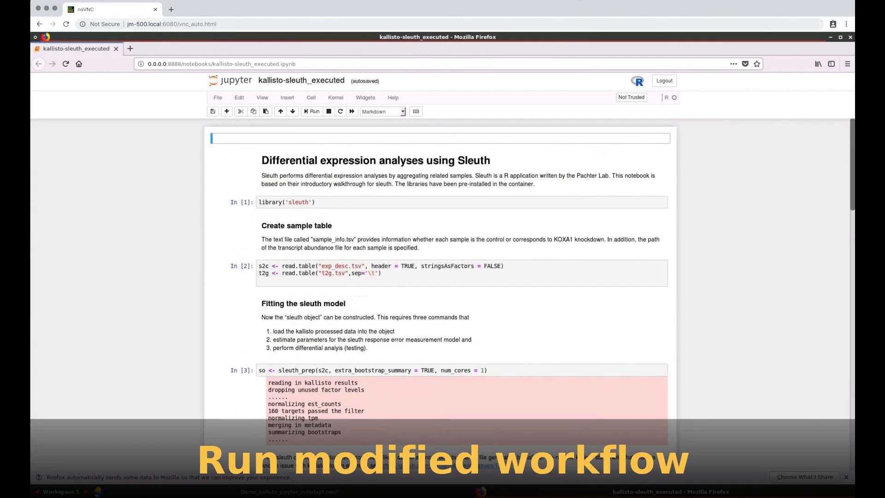